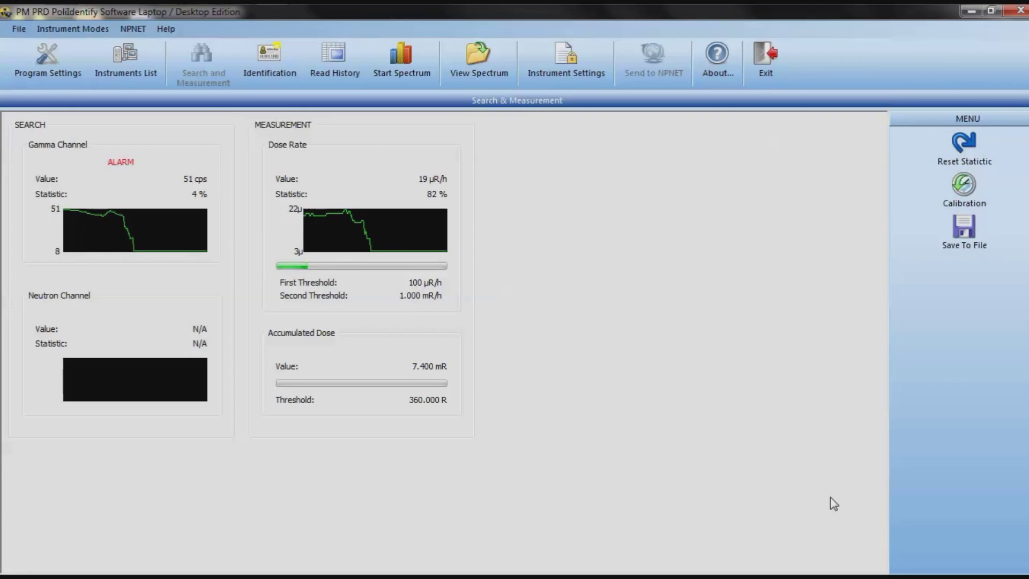
# Run the instrument's isotope identification mode on the sample and start accumulating a new spectrum.
pyautogui.click(267, 68)
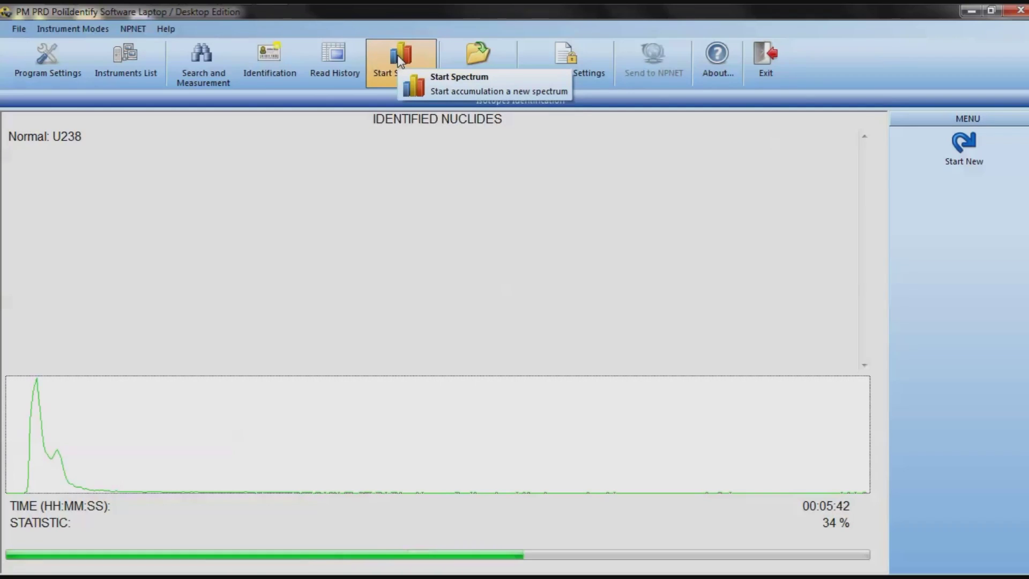
pyautogui.click(399, 58)
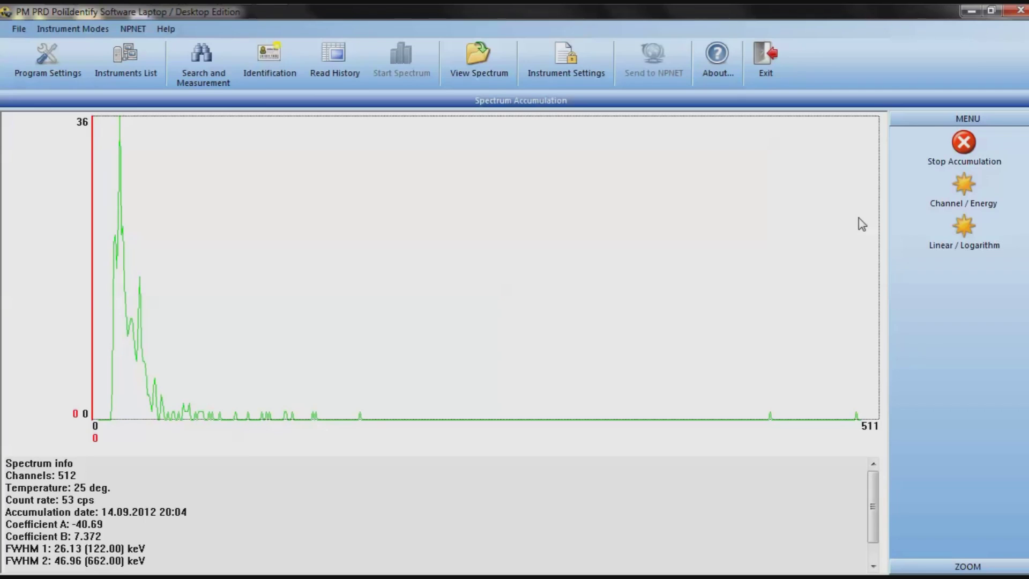
# Show the spectrum by energy instead of channel on a logarithmic scale, and stop the accumulation.
pyautogui.click(969, 185)
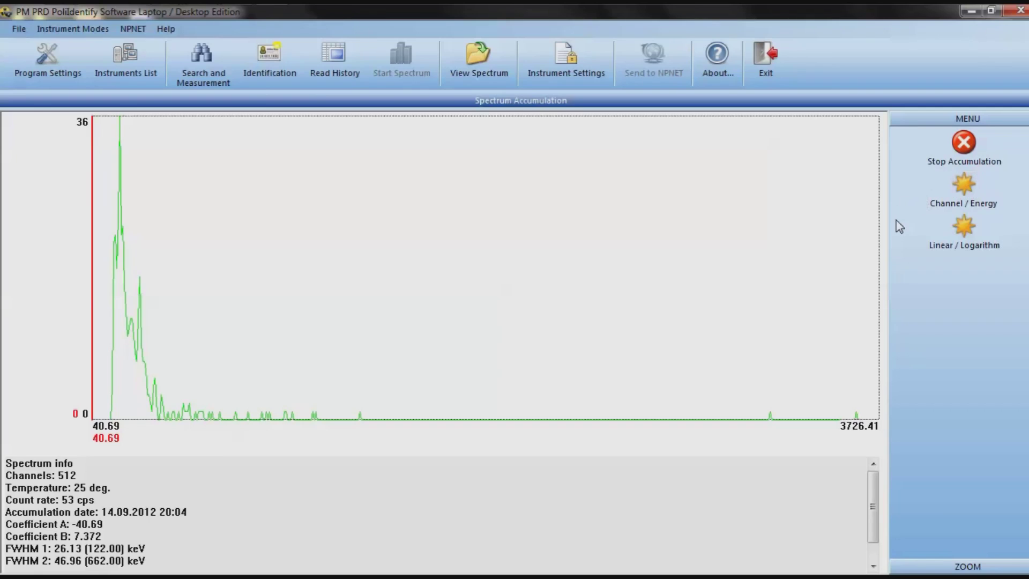
pyautogui.click(971, 229)
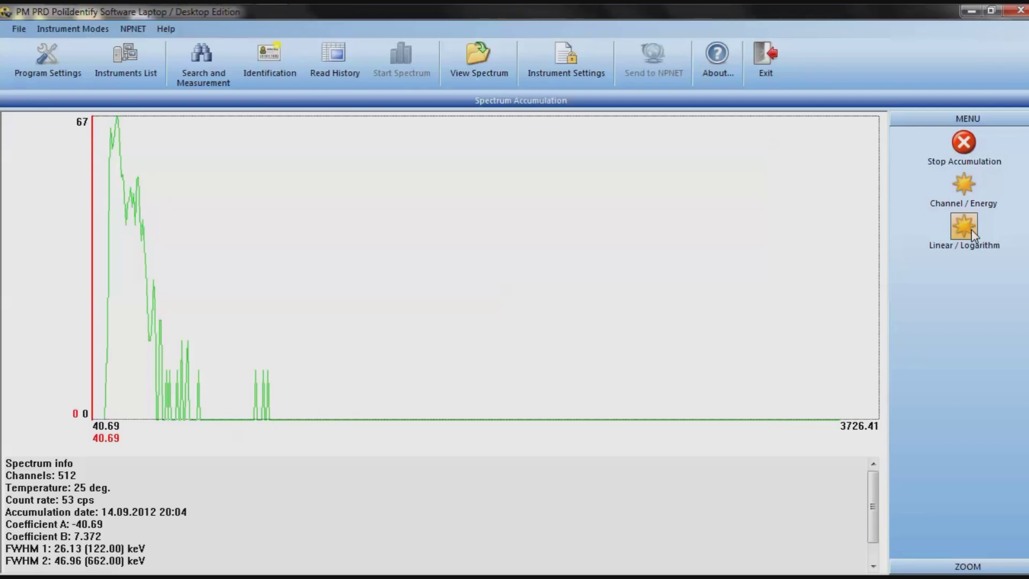
pyautogui.click(972, 230)
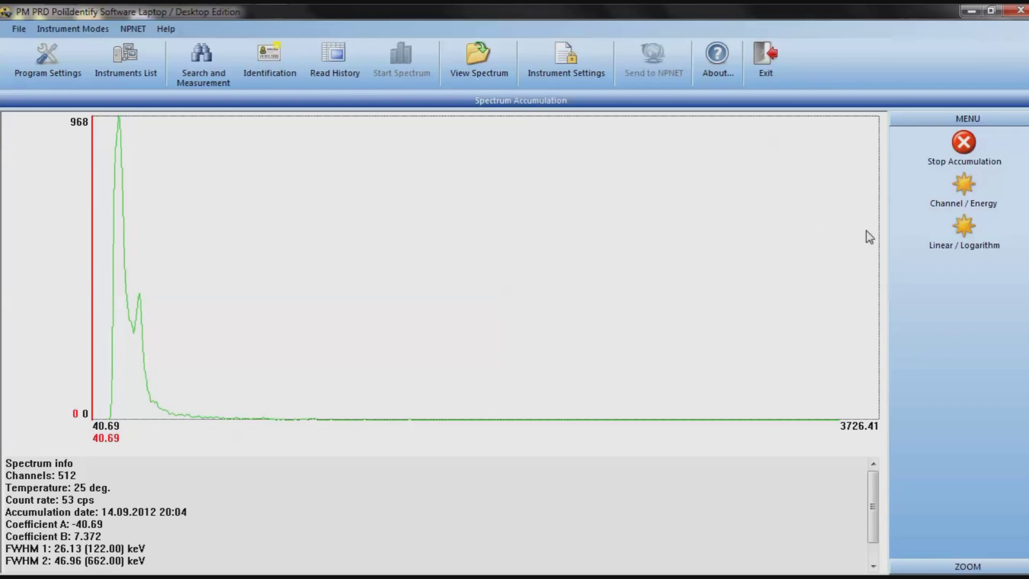
pyautogui.click(962, 233)
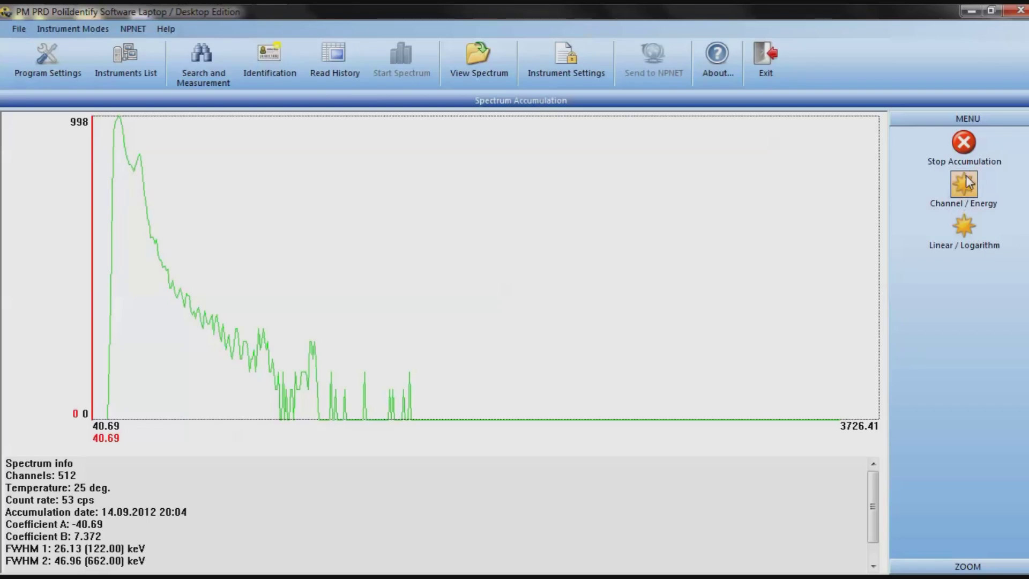
pyautogui.click(966, 143)
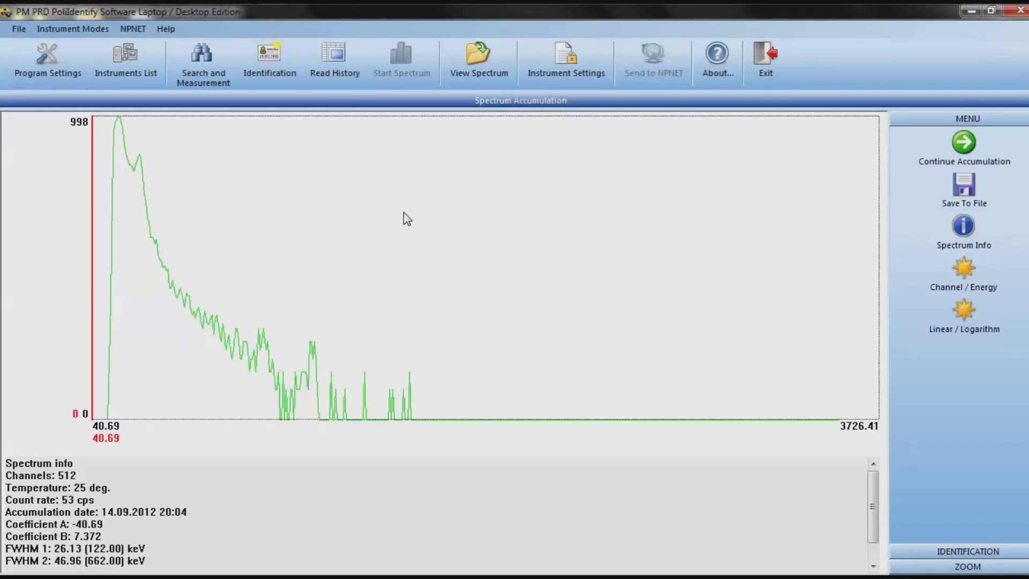
# Place the cursor on the second peak and the smaller peaks of the logarithmic spectrum to read their energies and counts.
pyautogui.click(139, 155)
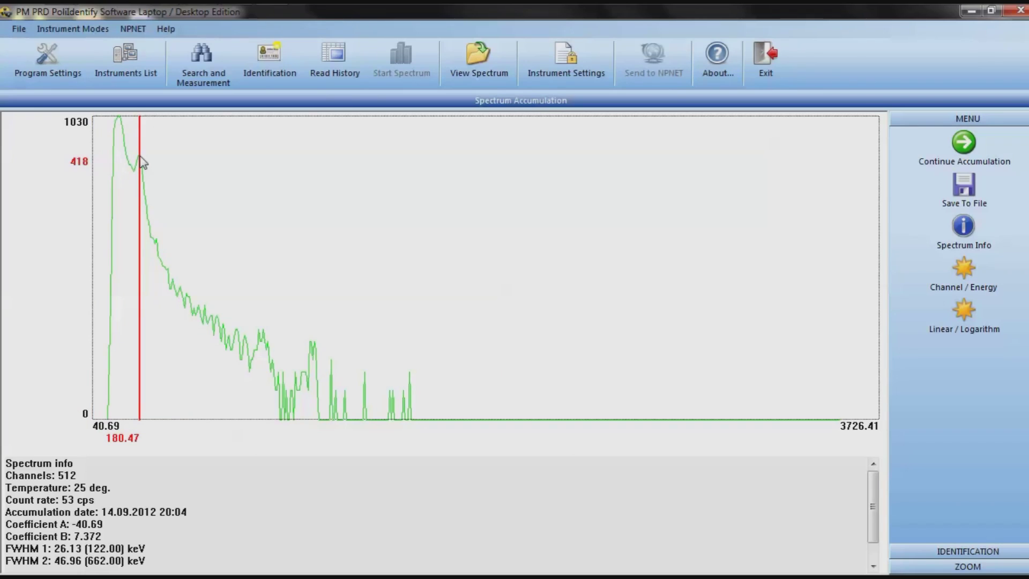
pyautogui.click(158, 241)
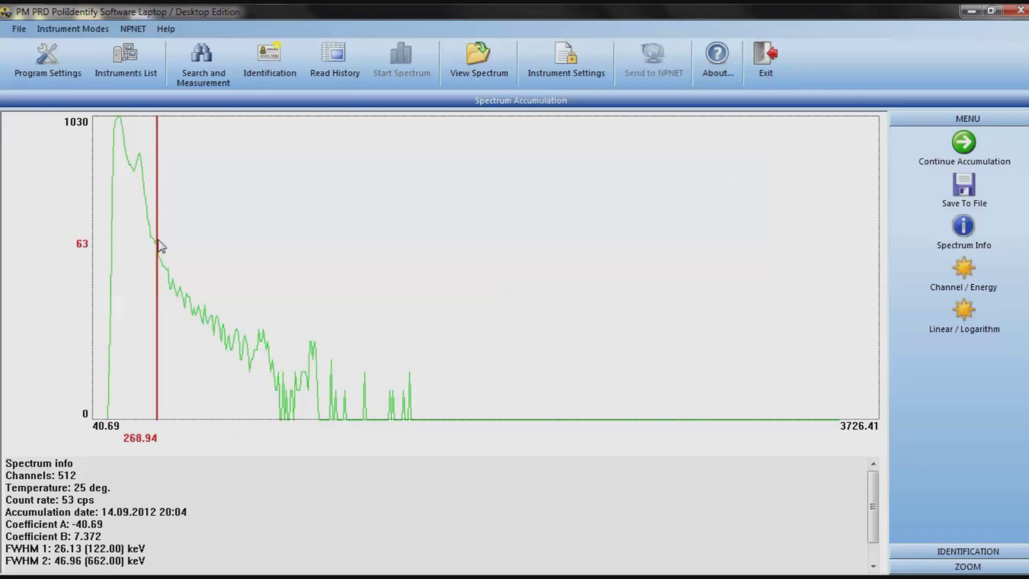
pyautogui.click(312, 352)
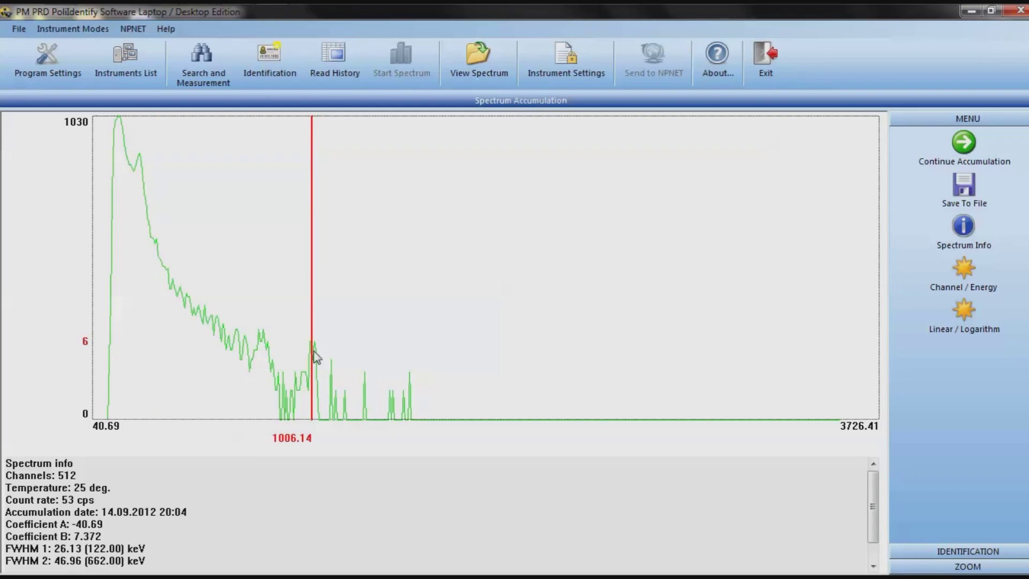
pyautogui.click(314, 352)
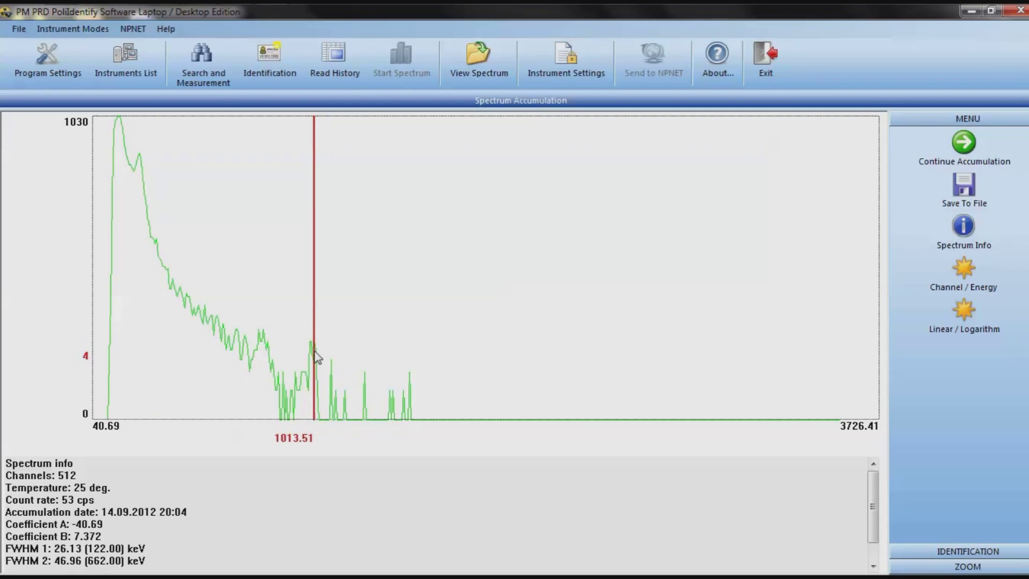
pyautogui.click(262, 342)
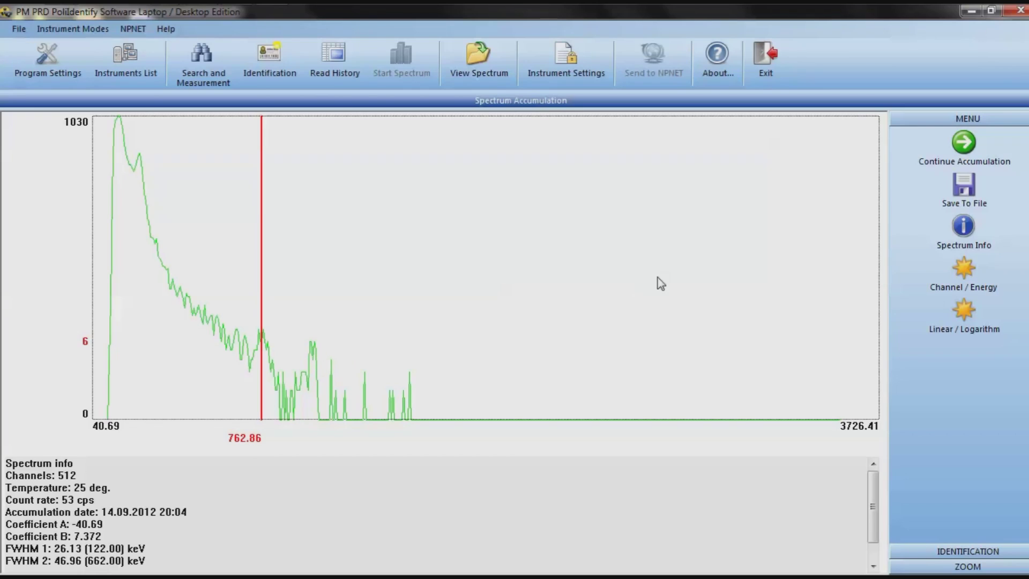
# Return the spectrum to a linear scale and zoom in on the region containing its first two peaks.
pyautogui.click(967, 315)
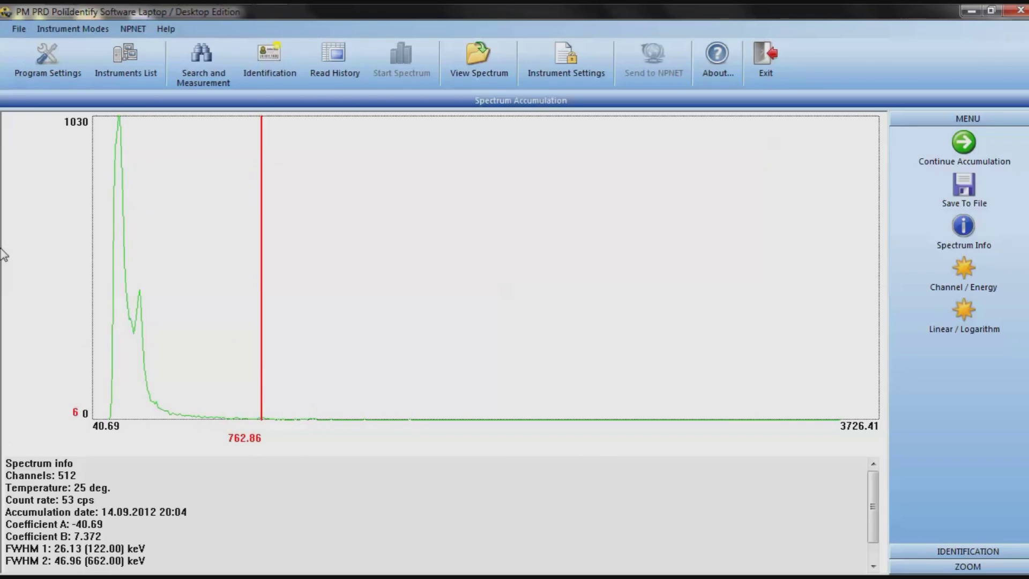
pyautogui.click(140, 277)
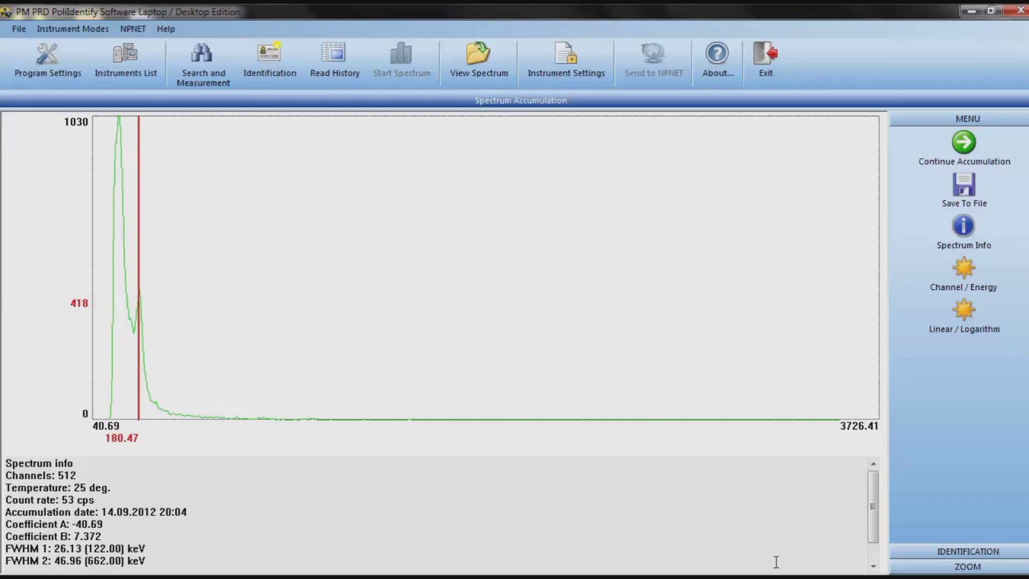
pyautogui.click(912, 567)
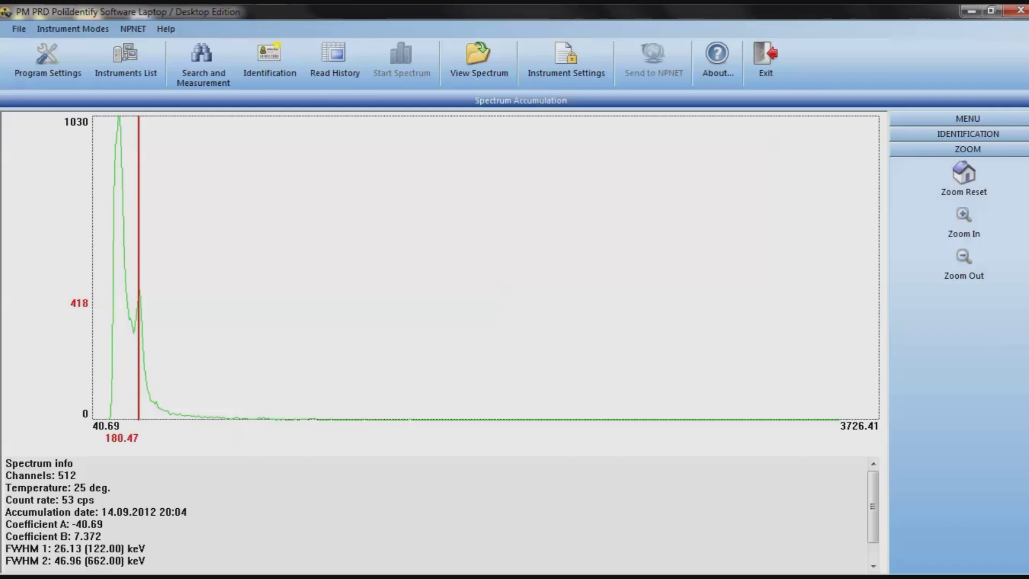
pyautogui.click(963, 218)
pyautogui.click(963, 220)
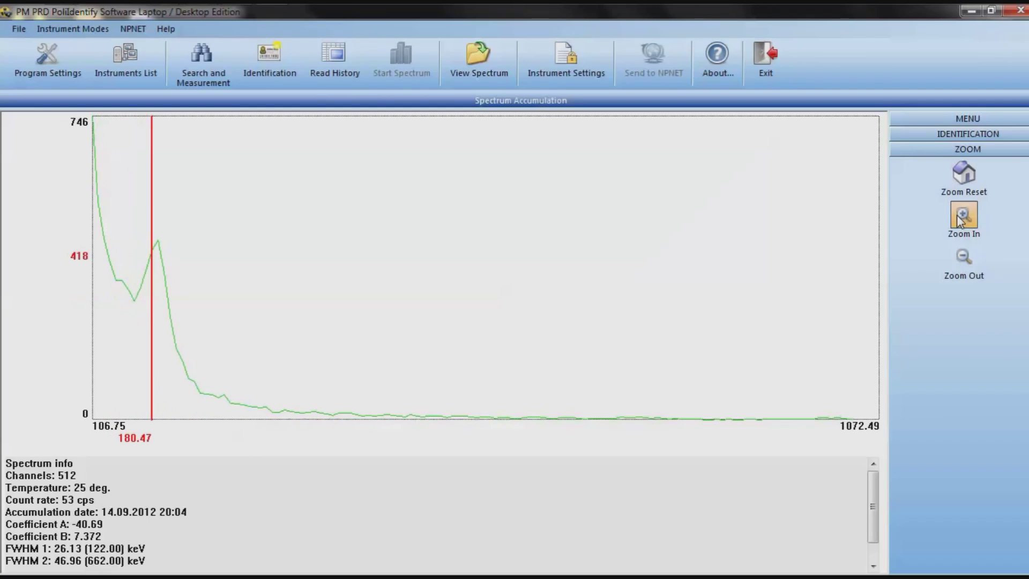
pyautogui.moveTo(264, 232); pyautogui.dragTo(431, 249)
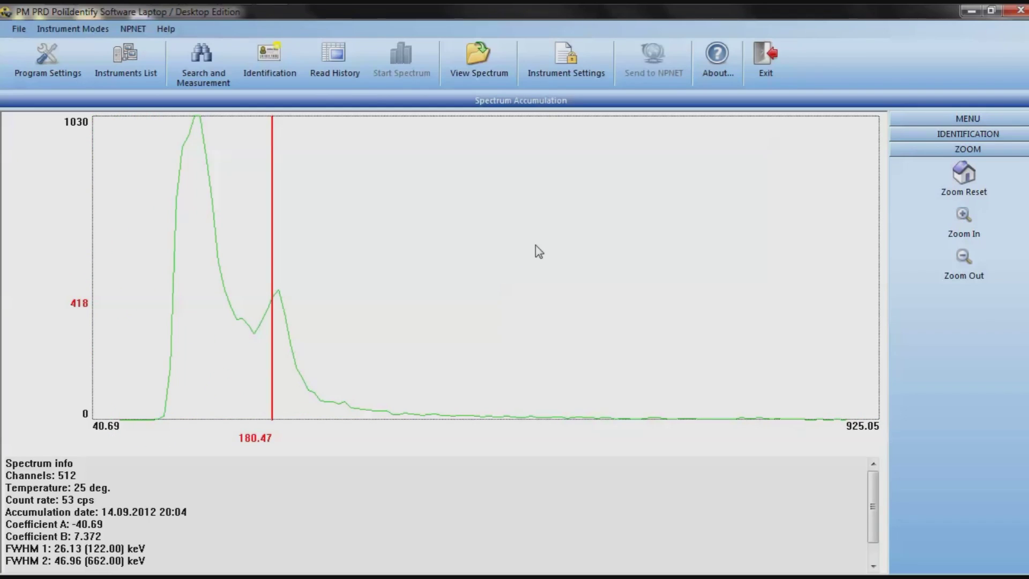
# Align the cursor with the crest of the second peak in the enlarged spectrum to read its energy.
pyautogui.click(277, 292)
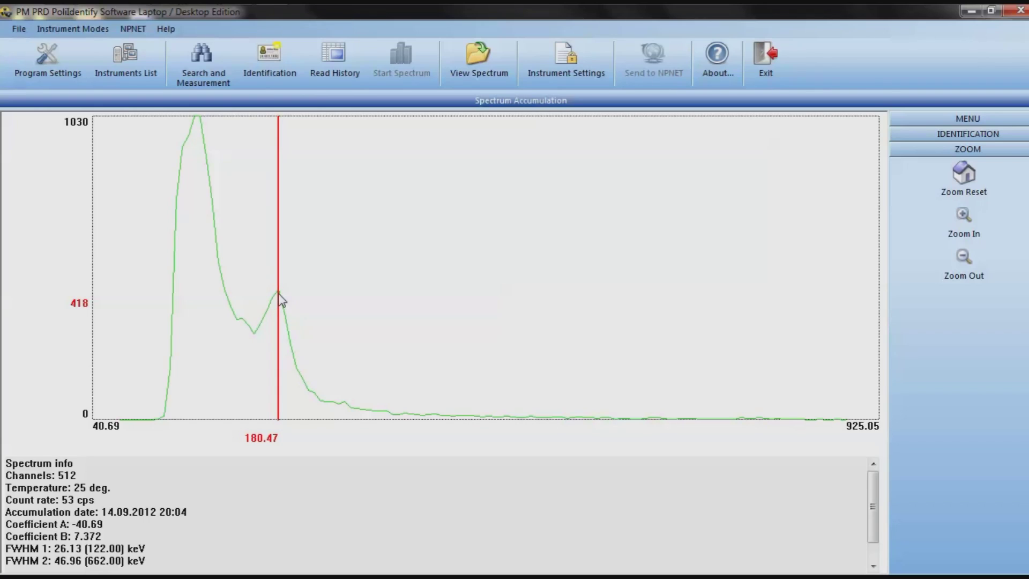
pyautogui.moveTo(278, 293); pyautogui.dragTo(255, 293)
pyautogui.moveTo(269, 291)
pyautogui.mouseDown()
pyautogui.moveTo(292, 291)
pyautogui.moveTo(277, 291)
pyautogui.mouseUp()
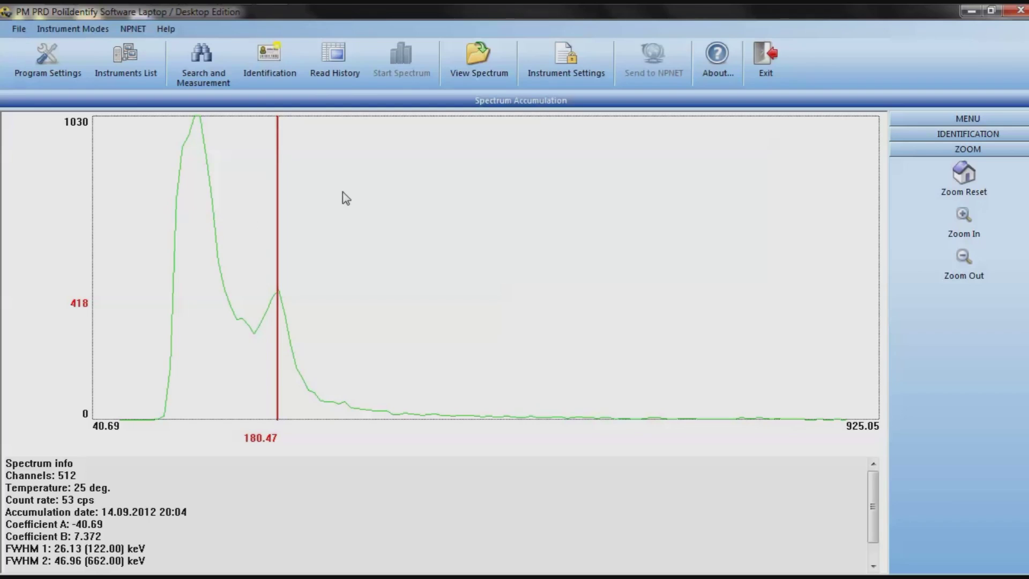
pyautogui.scroll(-1, 343, 215)
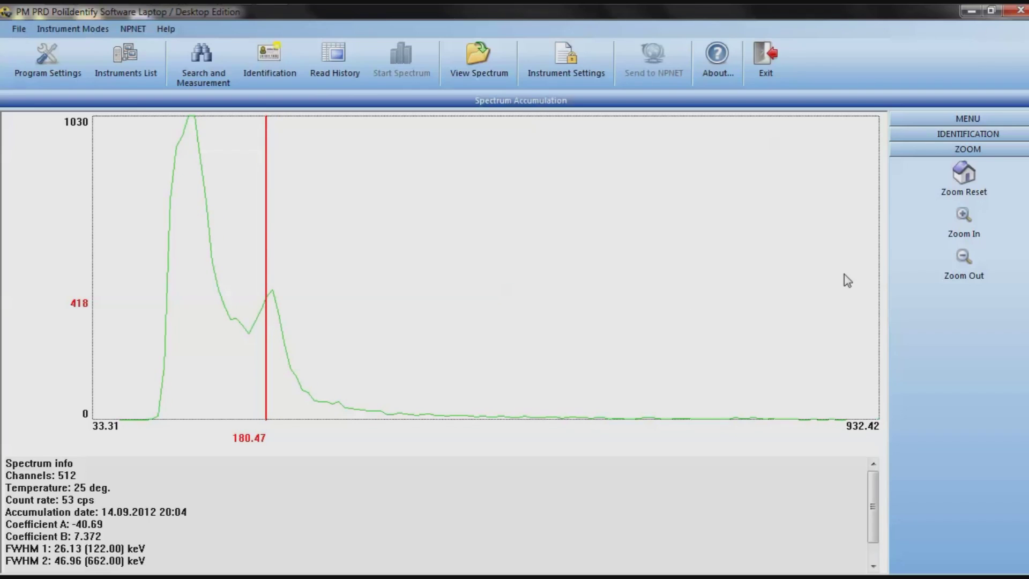
# Run Isotopes Identification on the accumulated spectrum and highlight the U 238 to U 235, Pu241 and uranium enrichment lines in the results.
pyautogui.click(980, 137)
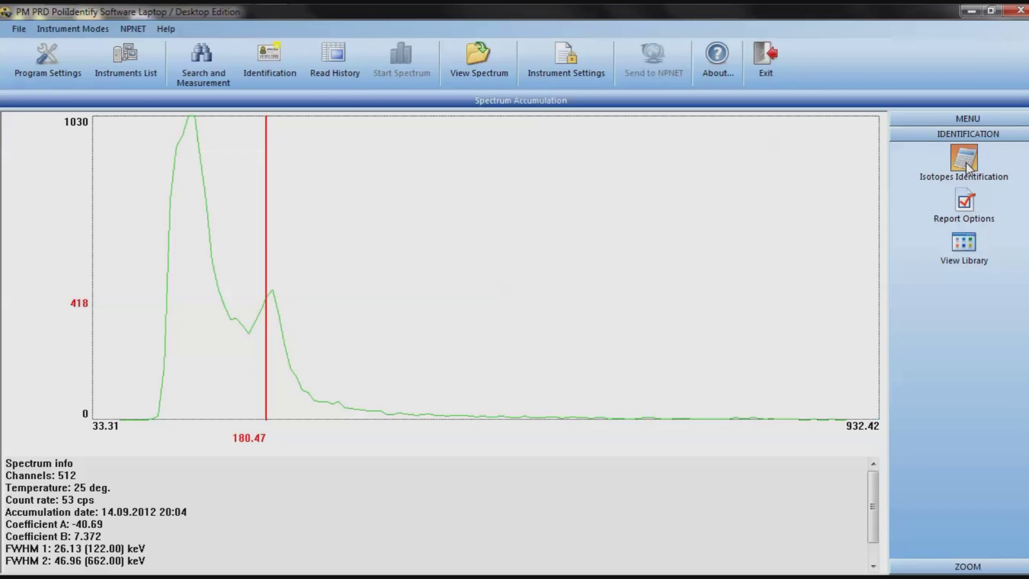
pyautogui.click(965, 161)
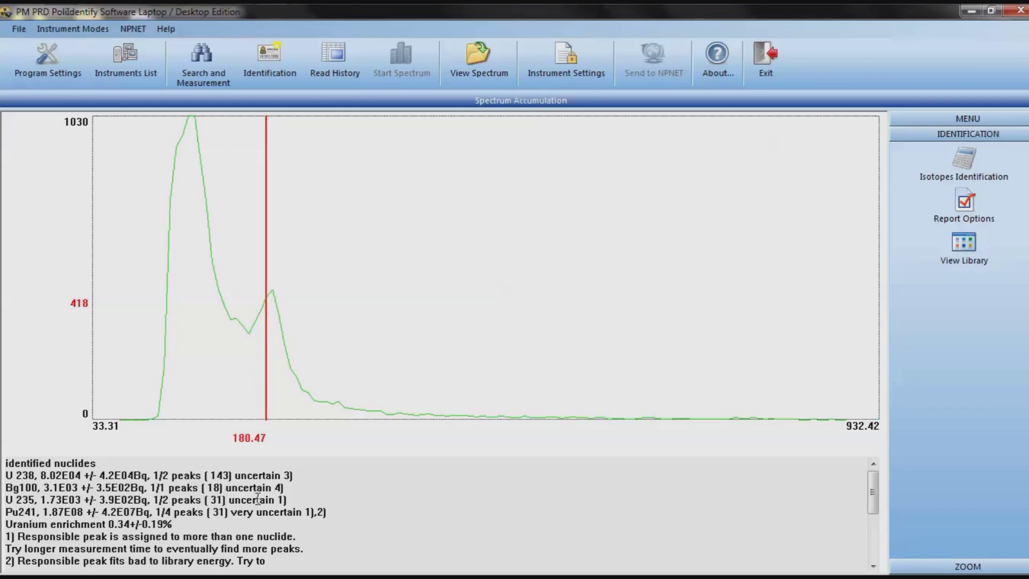
pyautogui.moveTo(299, 499); pyautogui.dragTo(4, 481)
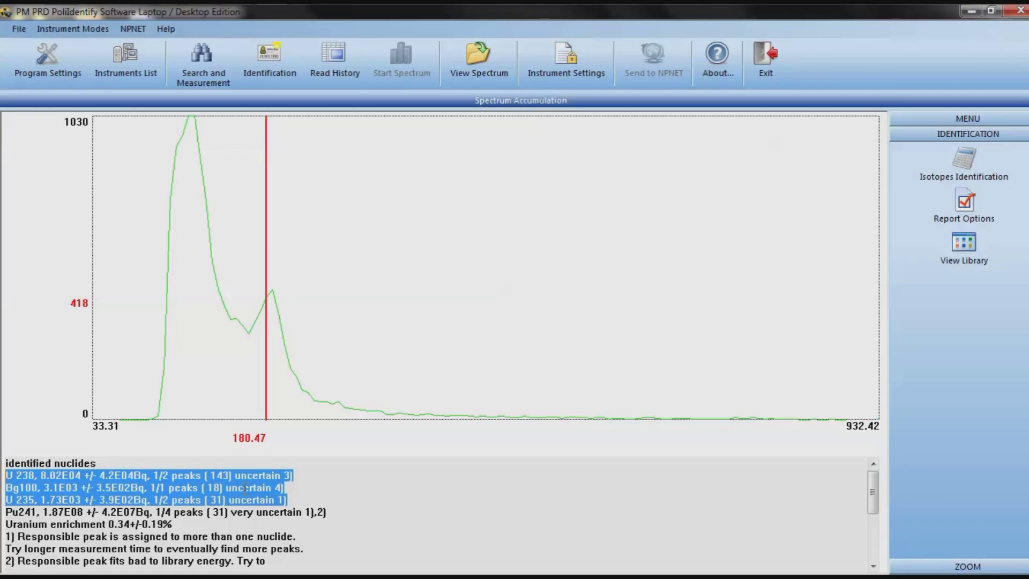
pyautogui.click(333, 513)
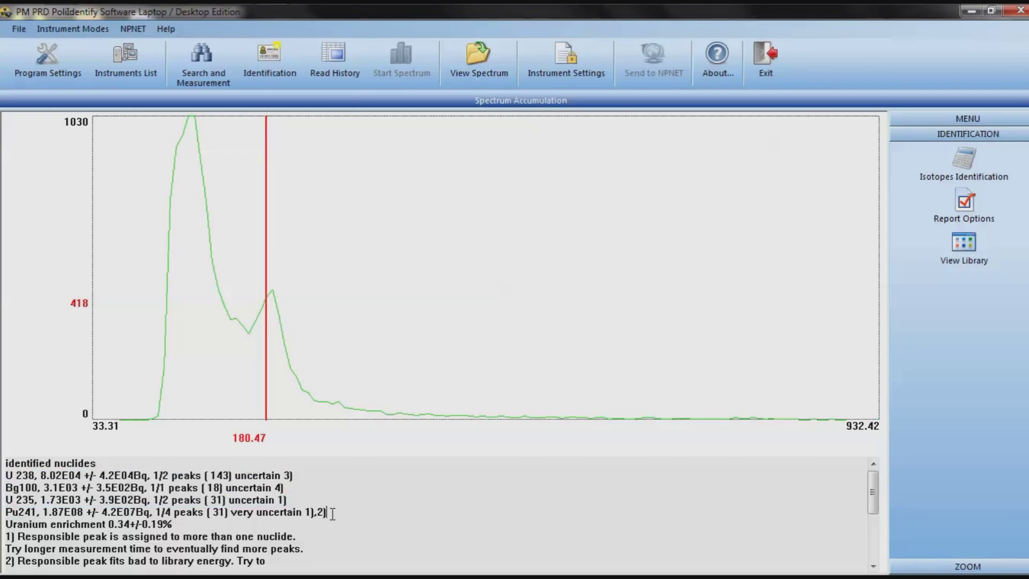
pyautogui.moveTo(332, 513); pyautogui.dragTo(4, 514)
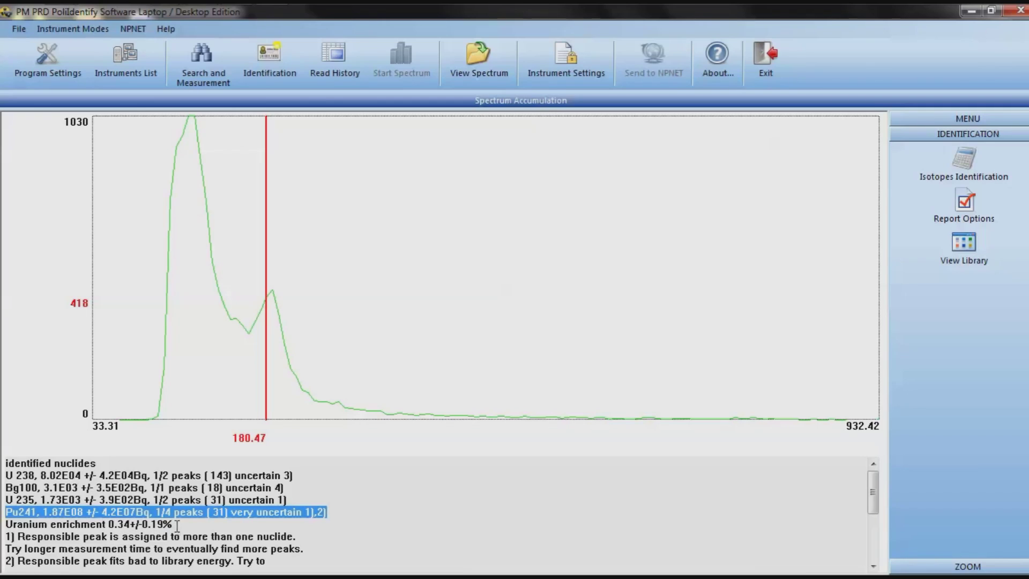
pyautogui.moveTo(172, 528); pyautogui.dragTo(2, 531)
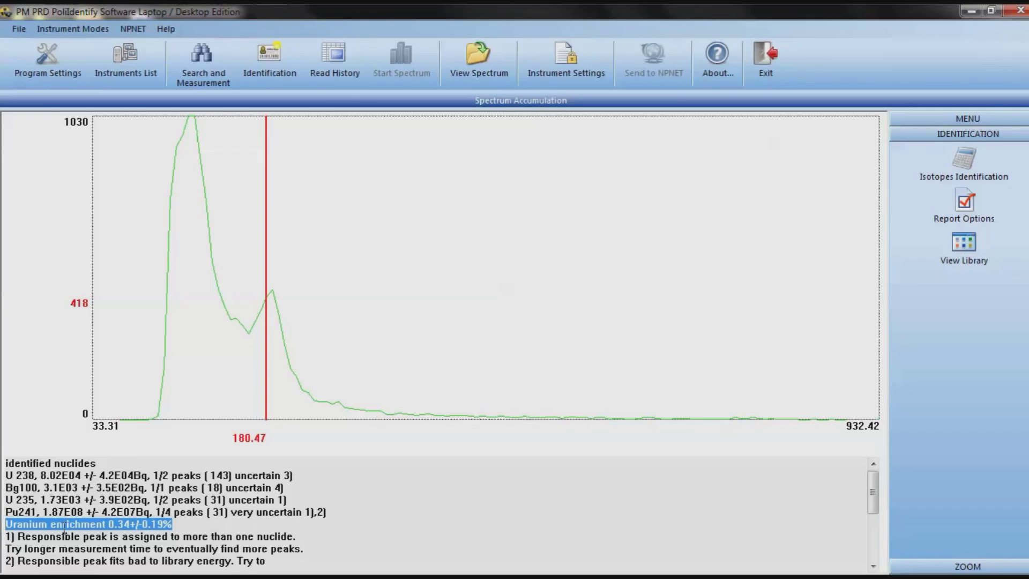
# Zoom the spectrum back out to its full energy range and switch the instrument to Search and Measurement mode.
pyautogui.click(968, 118)
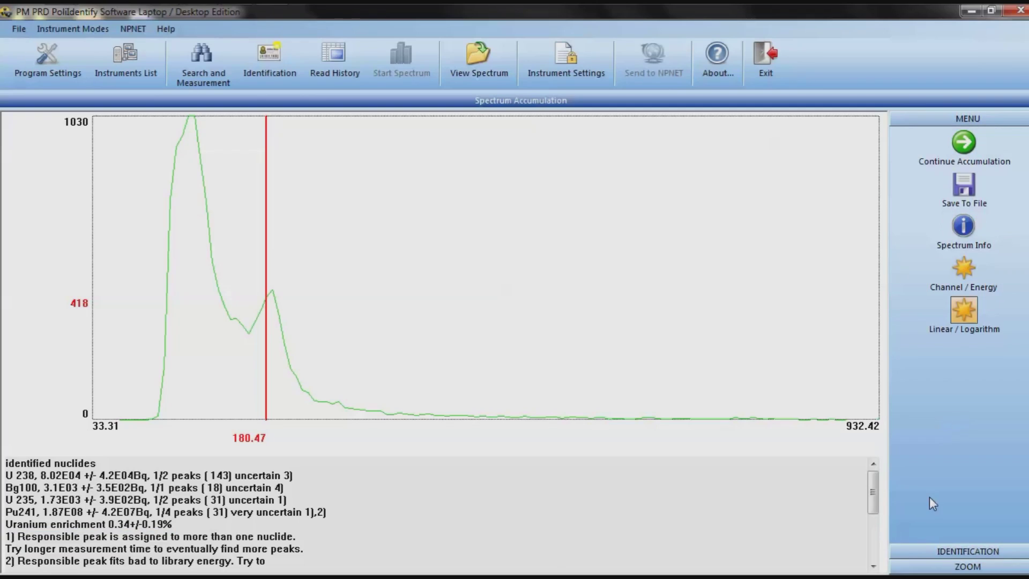
pyautogui.click(964, 567)
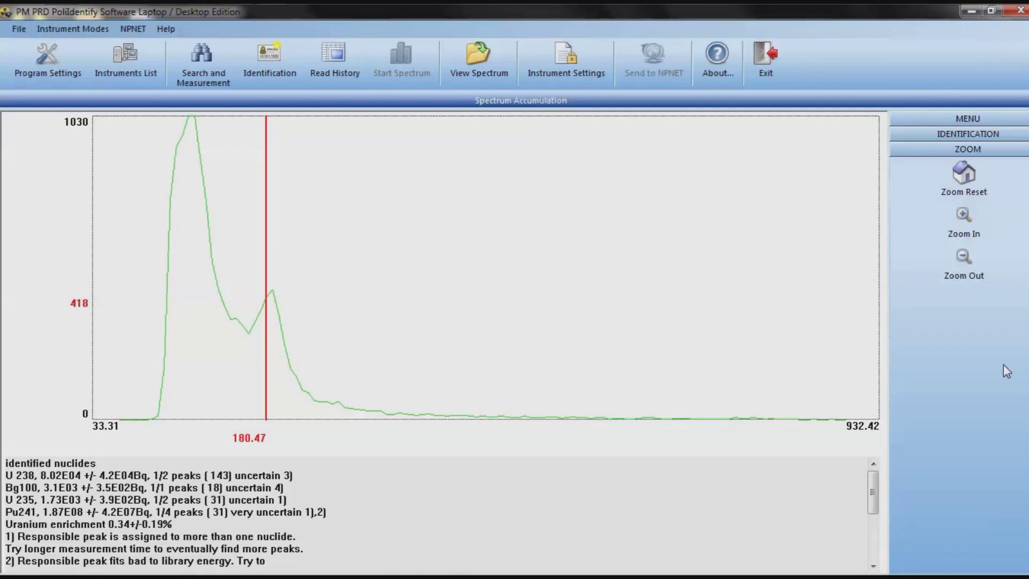
pyautogui.click(983, 276)
pyautogui.click(984, 276)
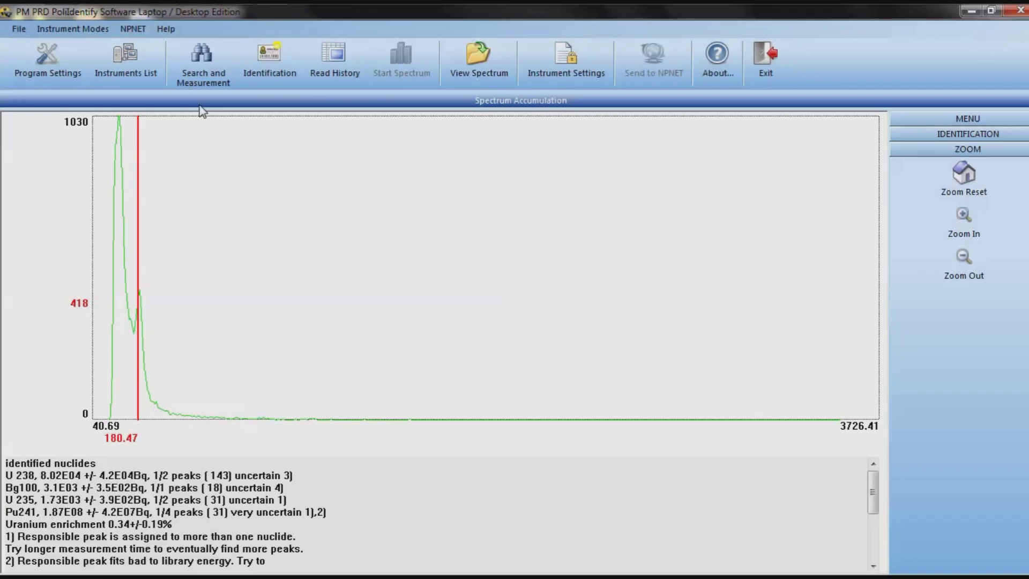
pyautogui.click(215, 57)
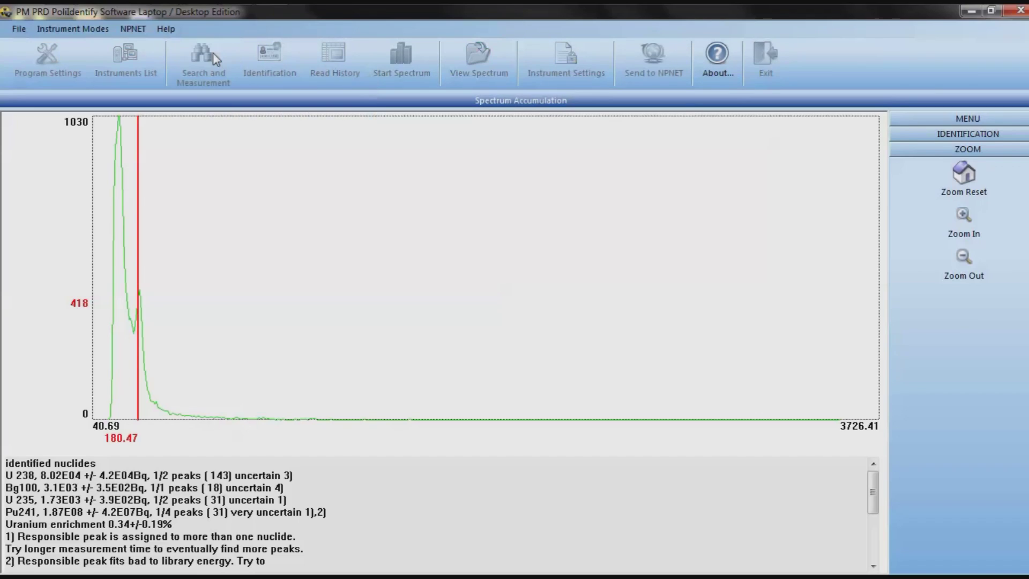